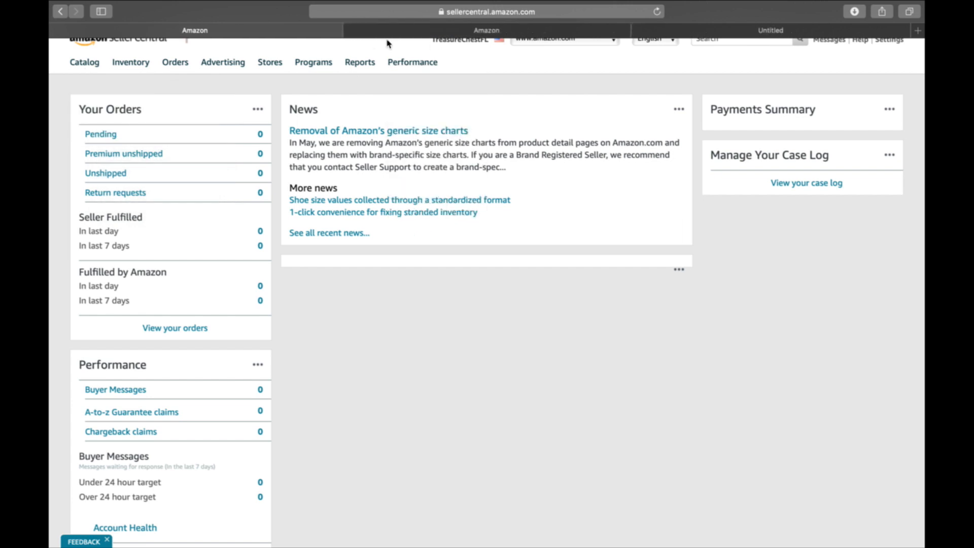
Search Amazon's catalog for "grand theft auto 5 ps4" on the Add a Product page.
click(453, 32)
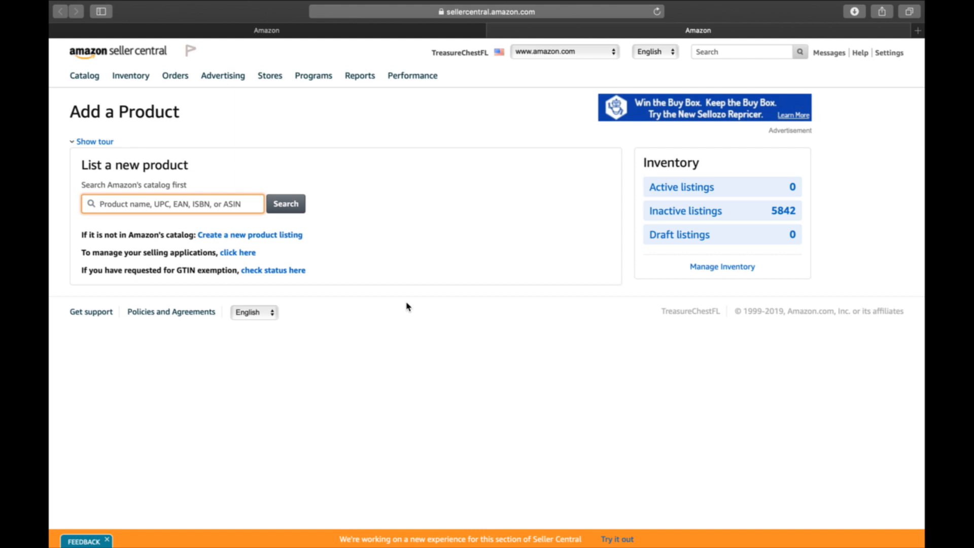
text(grand)
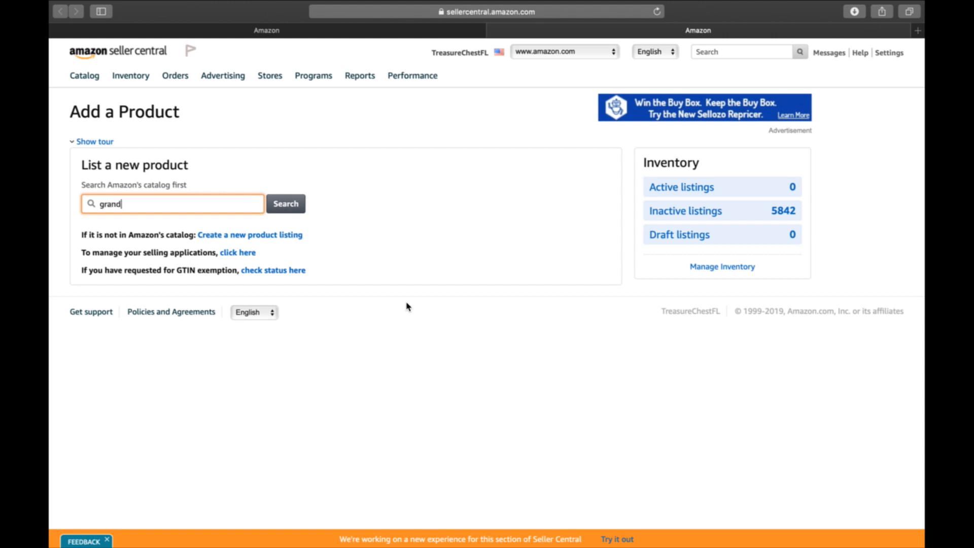
text( theft auto)
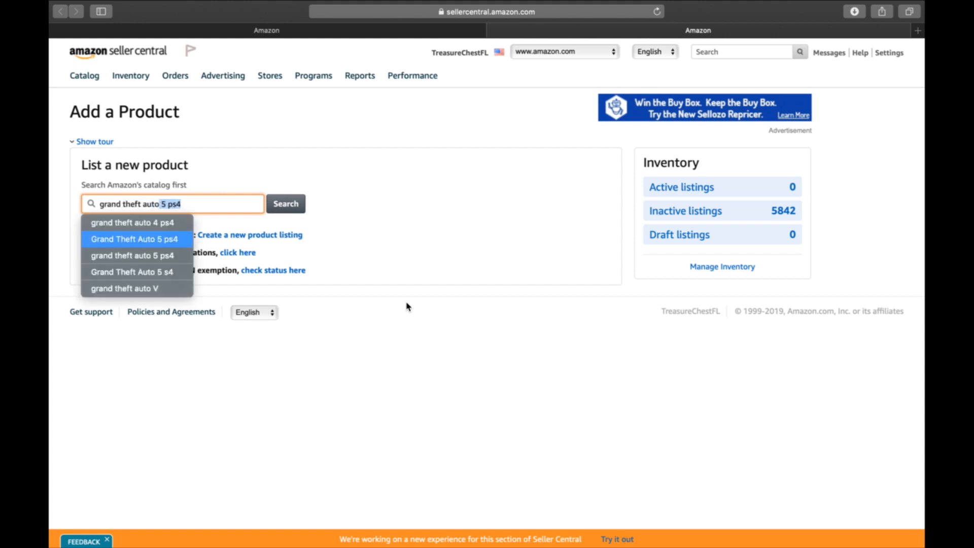
text( 5 ps4)
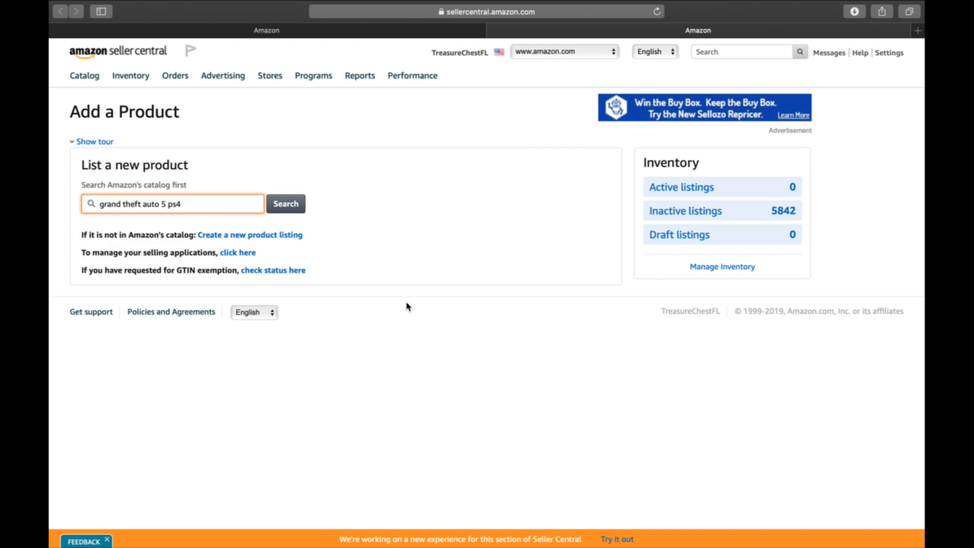
click(288, 204)
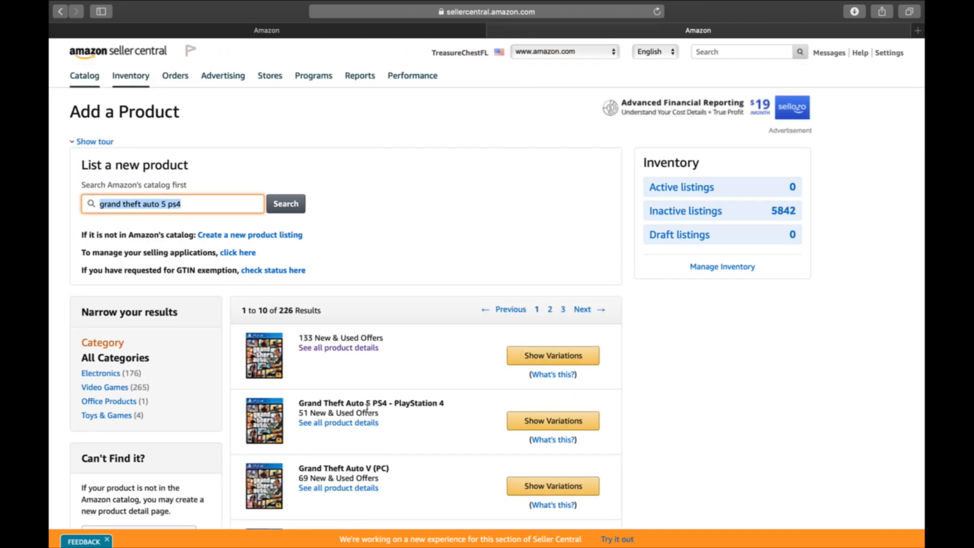
Look through the catalog search results and show the variations of the first Grand Theft Auto result.
scroll(521, 274, down, 4)
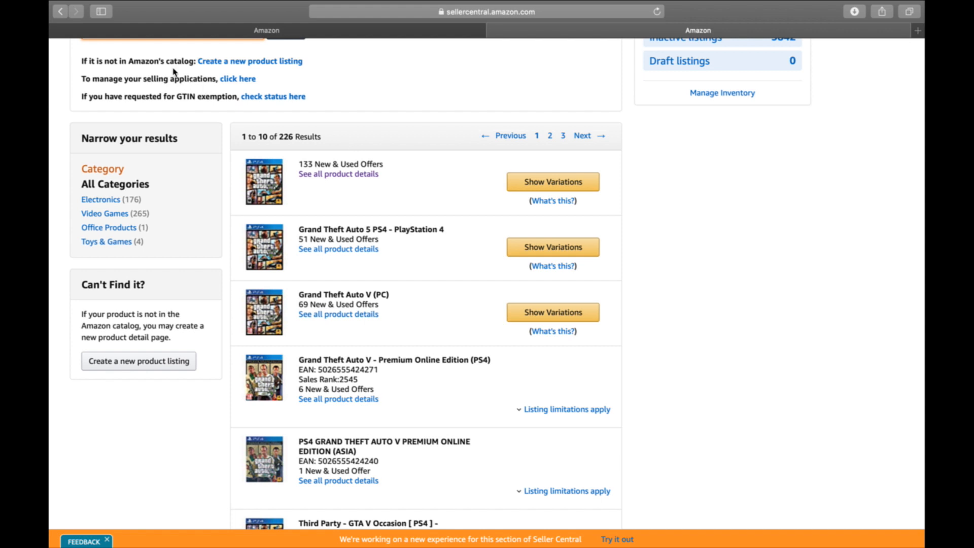
drag(82, 63, 197, 71)
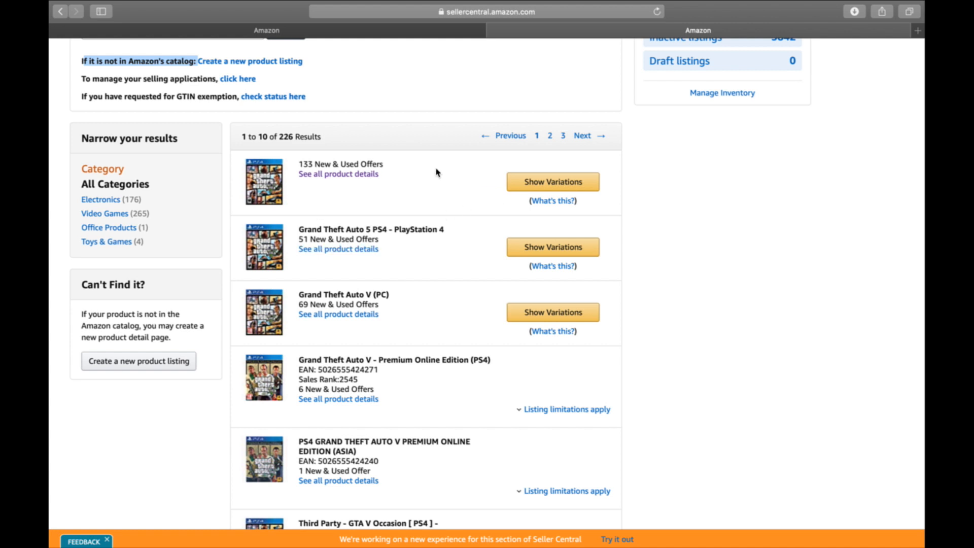
scroll(436, 172, down, 8)
scroll(437, 173, down, 3)
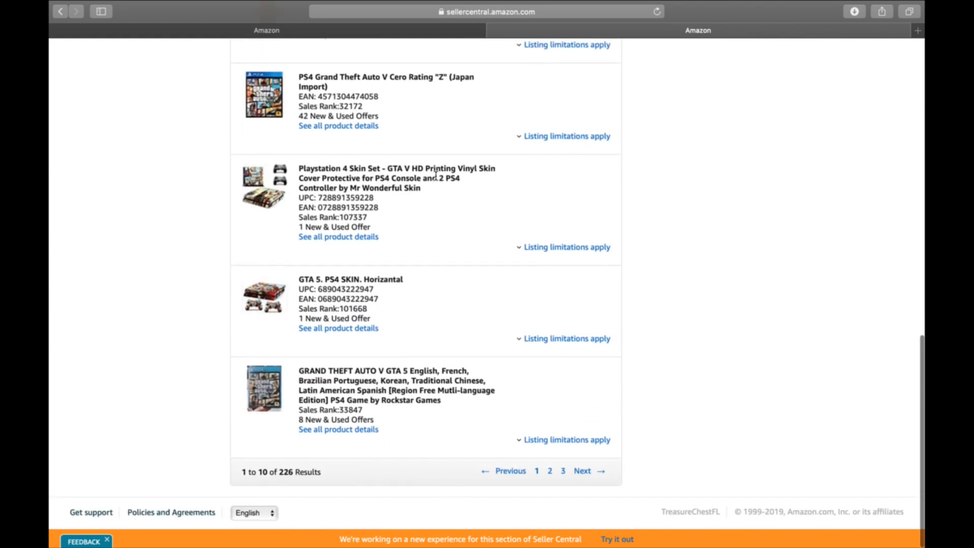
scroll(489, 314, up, 7)
scroll(488, 315, up, 6)
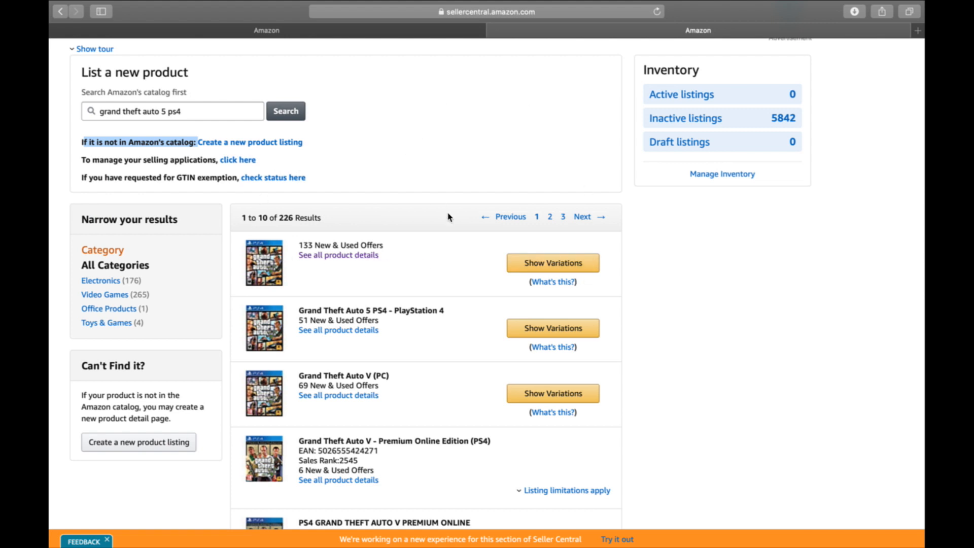
click(544, 264)
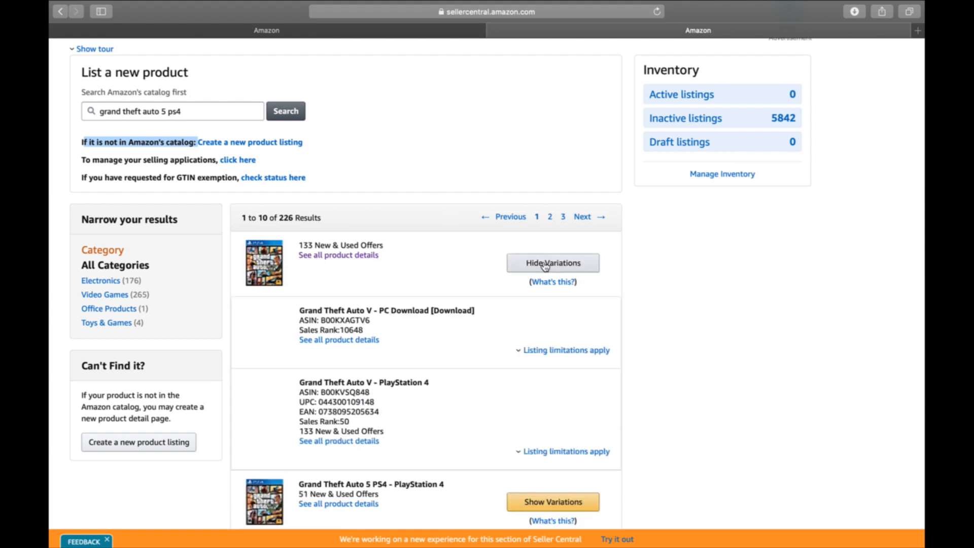
Compare the PC Download and PlayStation 4 variations, checking their titles and the PlayStation 4 version's sales rank.
scroll(397, 246, down, 3)
drag(303, 251, 456, 250)
click(469, 255)
drag(299, 318, 375, 320)
click(447, 345)
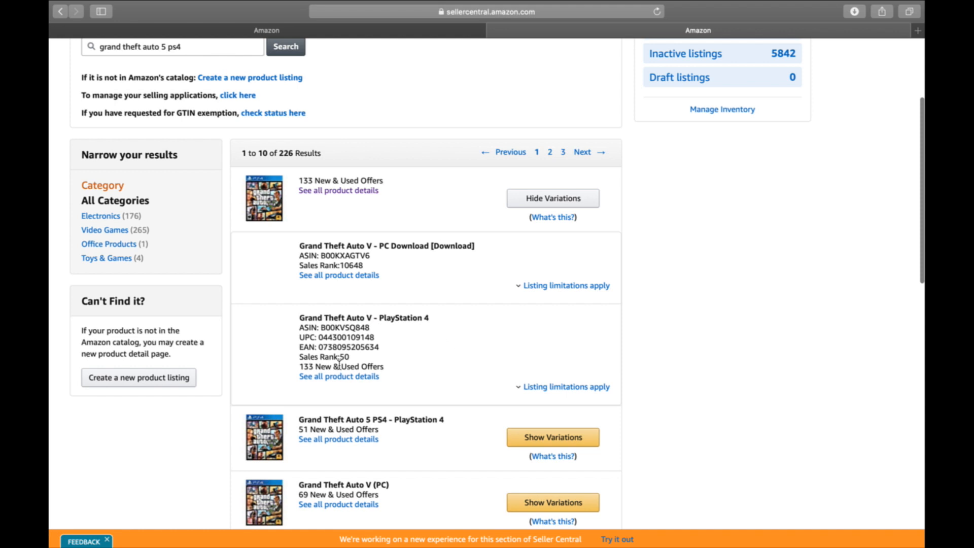
drag(333, 358, 357, 361)
scroll(430, 358, down, 3)
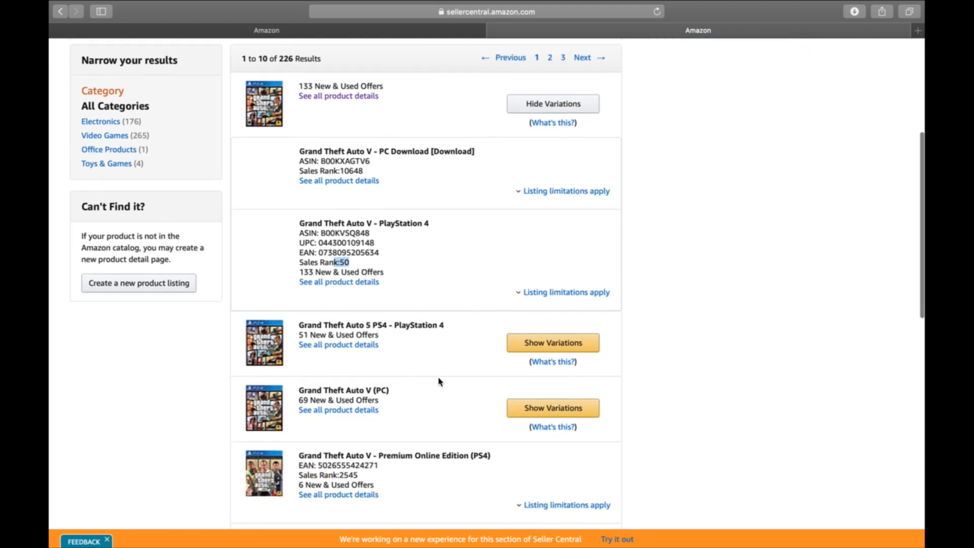
Check the sales rank in the variations of "Grand Theft Auto 5 PS4 - PlayStation 4" and hide those variations again.
click(528, 344)
scroll(496, 355, down, 2)
scroll(495, 355, down, 1)
click(337, 321)
drag(337, 321, 375, 322)
click(409, 395)
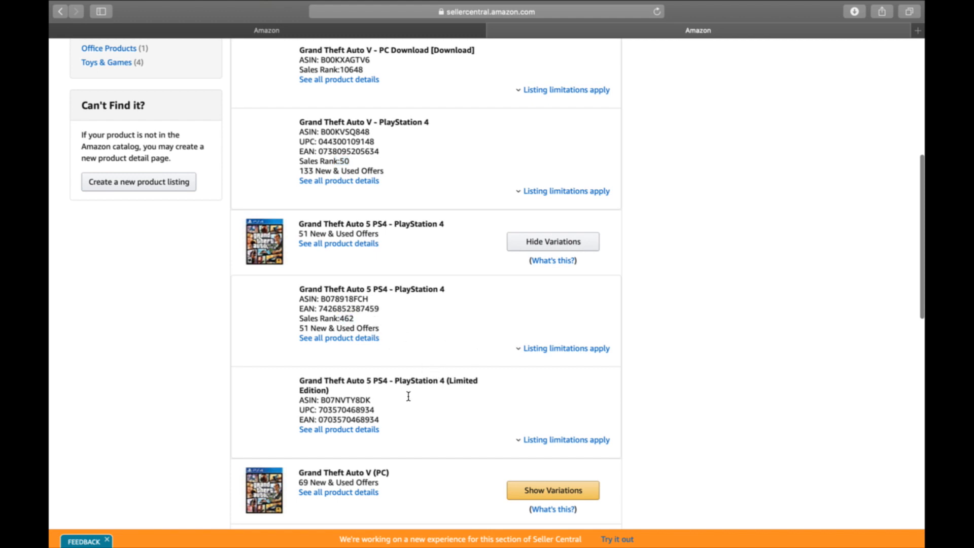
click(533, 244)
Read the listing limitations of the "Grand Theft Auto V - PC Download" variation and collapse them.
scroll(524, 276, up, 3)
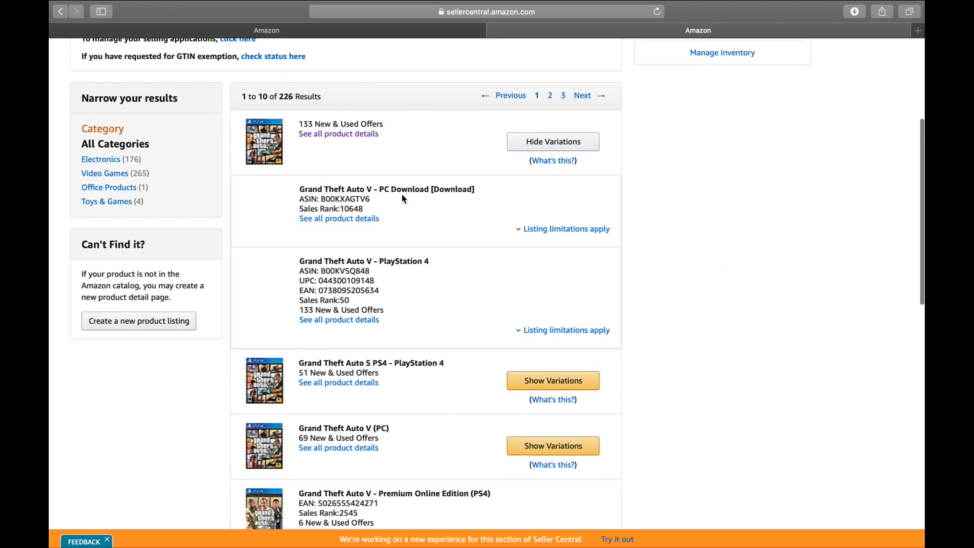
click(541, 233)
drag(345, 265, 502, 271)
click(502, 269)
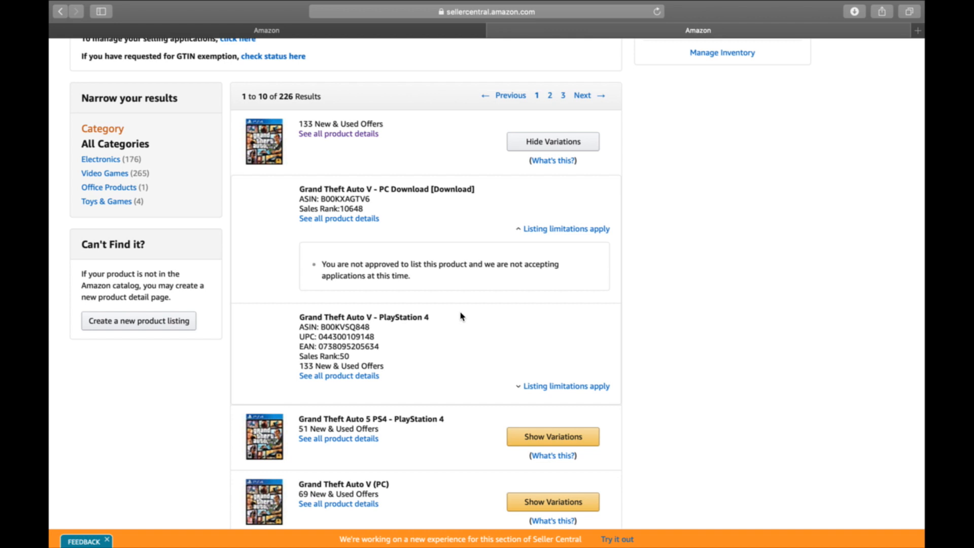
click(547, 231)
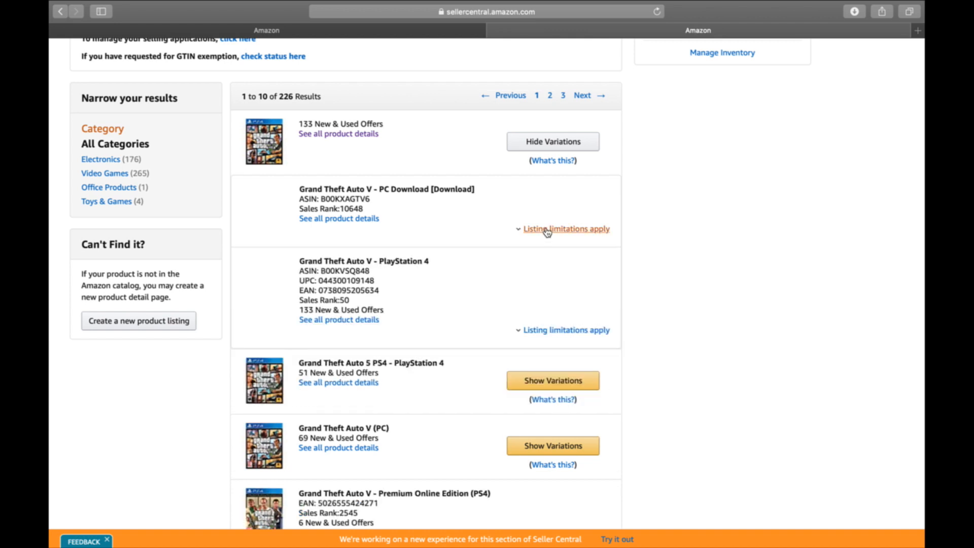
Review the listing limitations of "Grand Theft Auto V - PlayStation 4" and start an offer for its New, Collectible, Used conditions.
drag(299, 263, 481, 286)
click(498, 263)
click(533, 331)
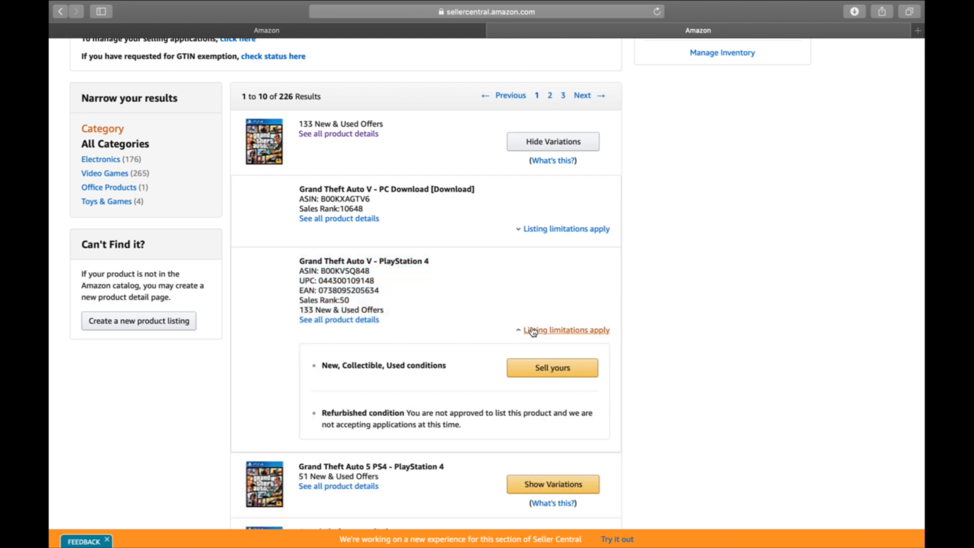
scroll(533, 331, down, 2)
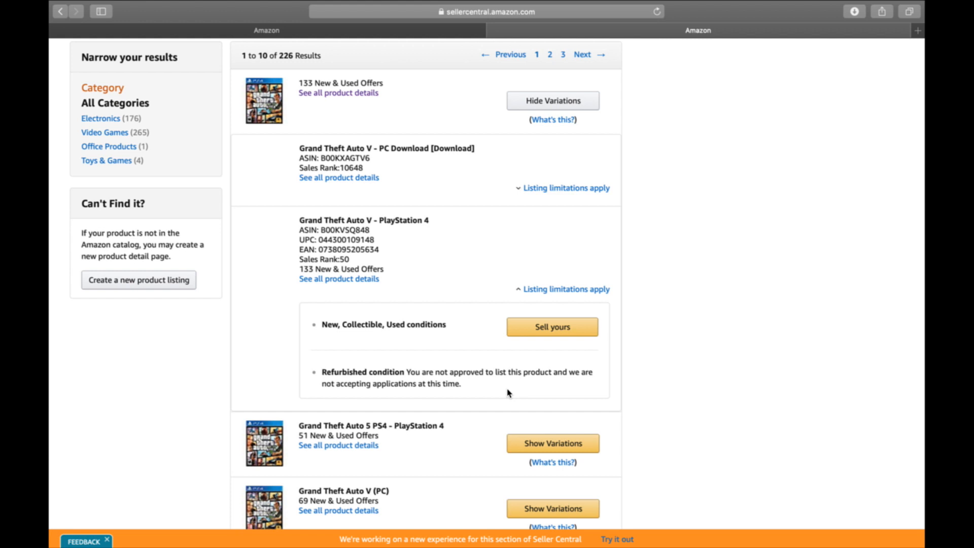
click(540, 290)
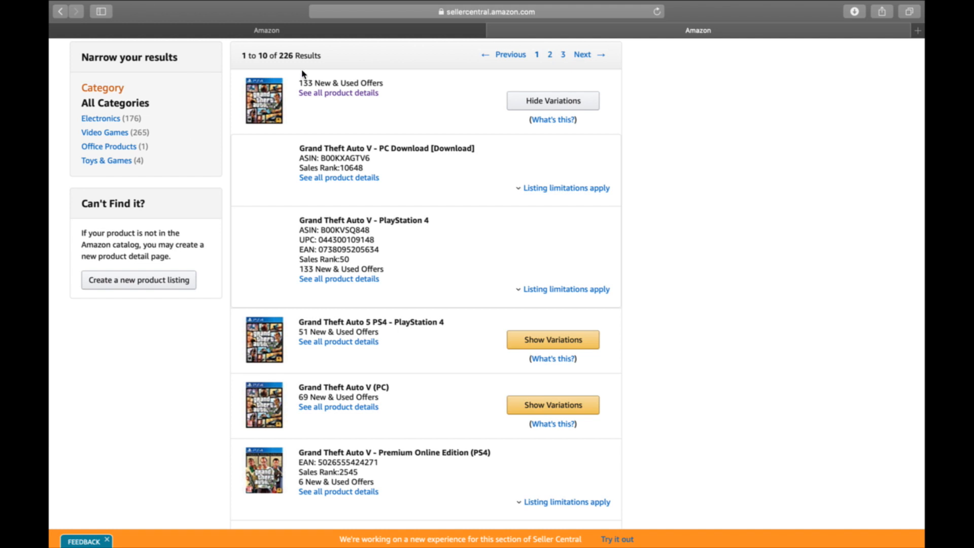
click(540, 289)
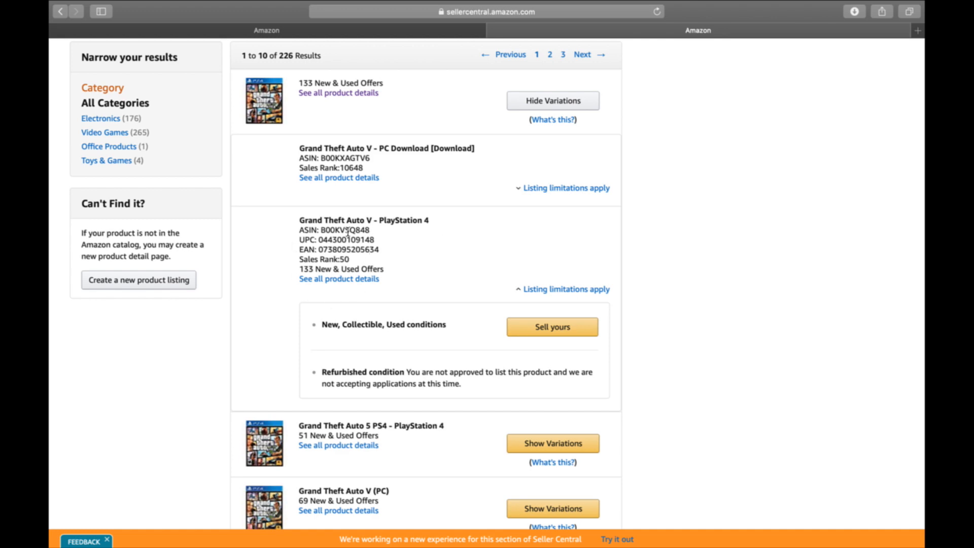
click(545, 327)
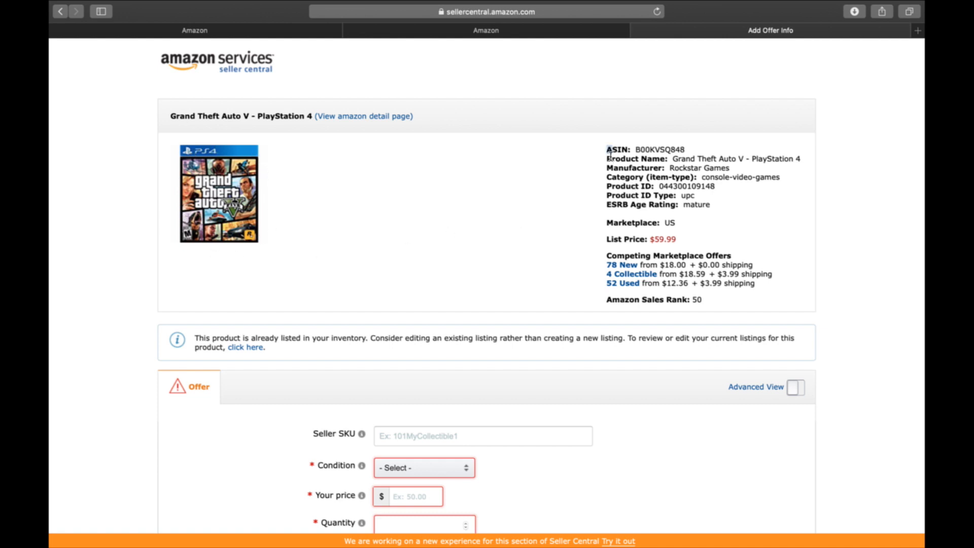
Examine the product's ASIN, list price, competing new and used offers, and Amazon sales rank.
drag(608, 149, 640, 159)
drag(607, 243, 688, 243)
click(706, 239)
drag(660, 265, 755, 269)
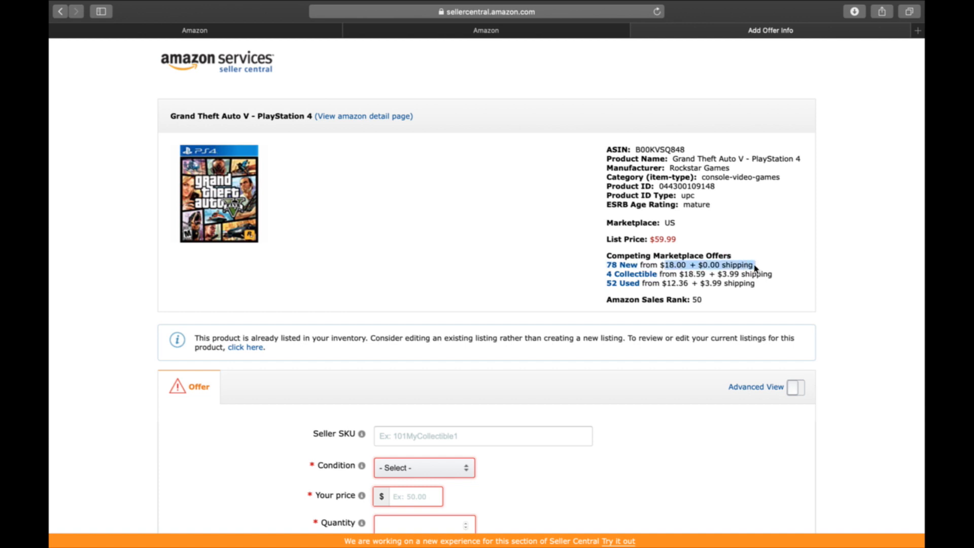
click(759, 266)
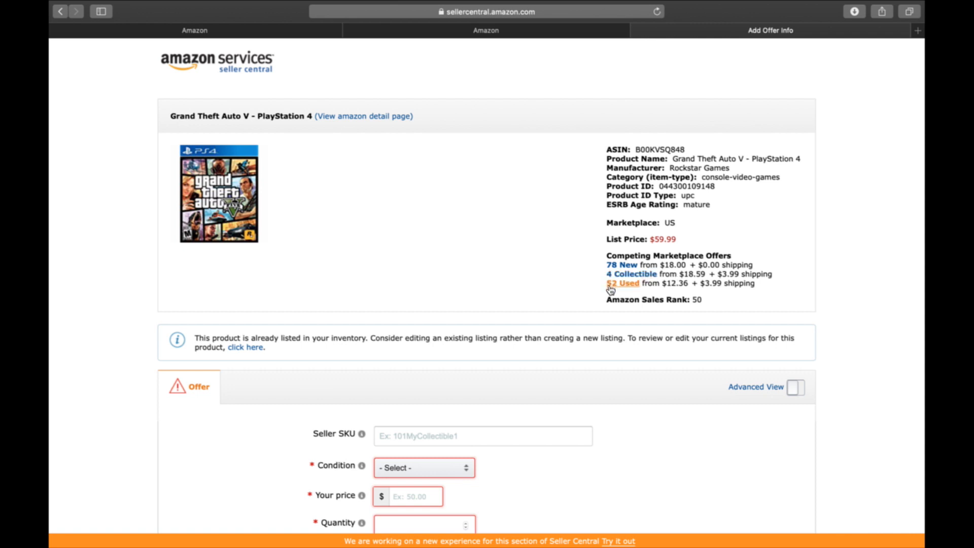
double_click(679, 284)
double_click(713, 284)
drag(607, 303, 707, 303)
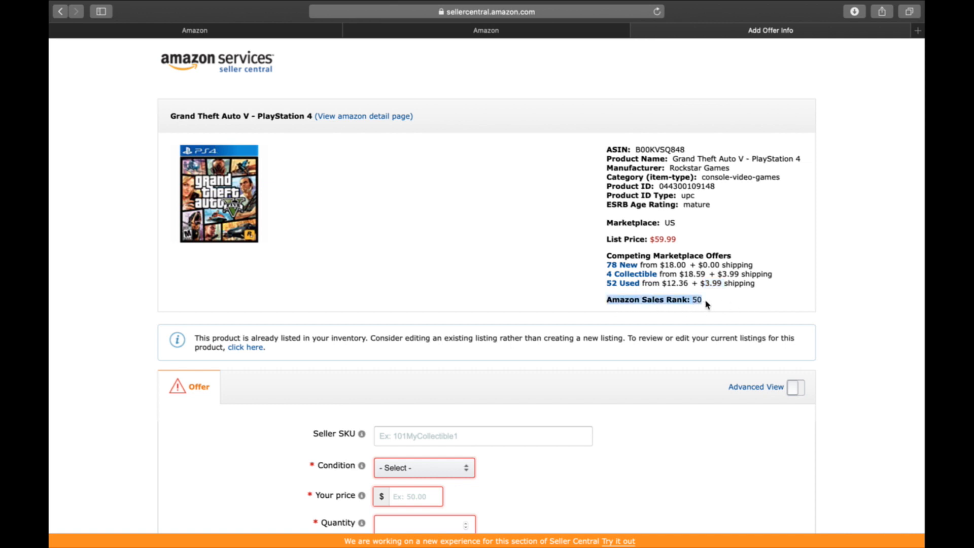
click(551, 299)
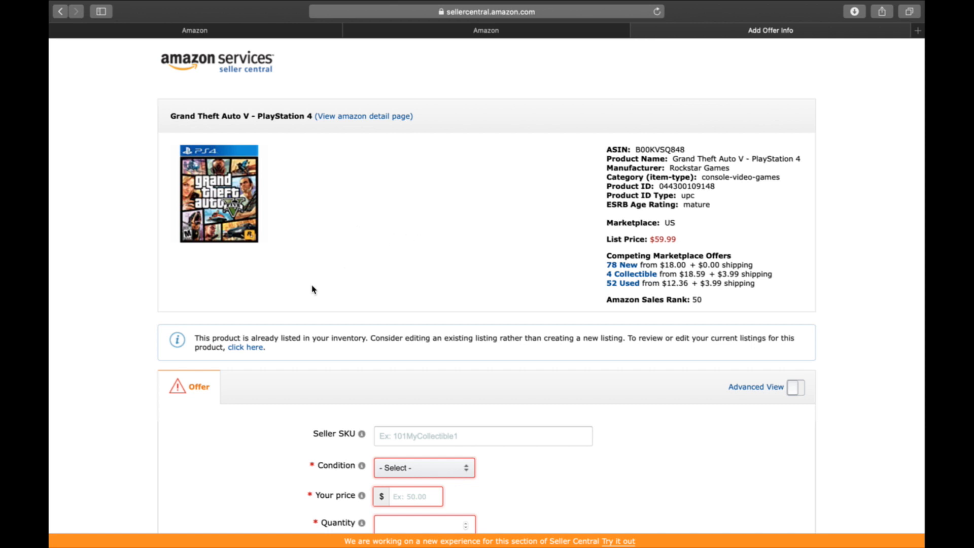
Enter A102 as the seller SKU of the offer.
scroll(311, 288, down, 3)
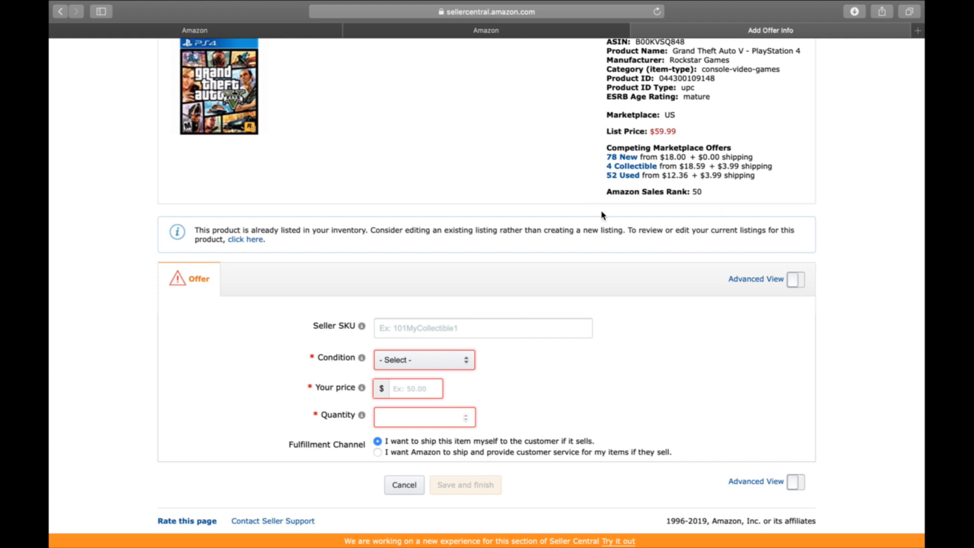
scroll(531, 190, down, 1)
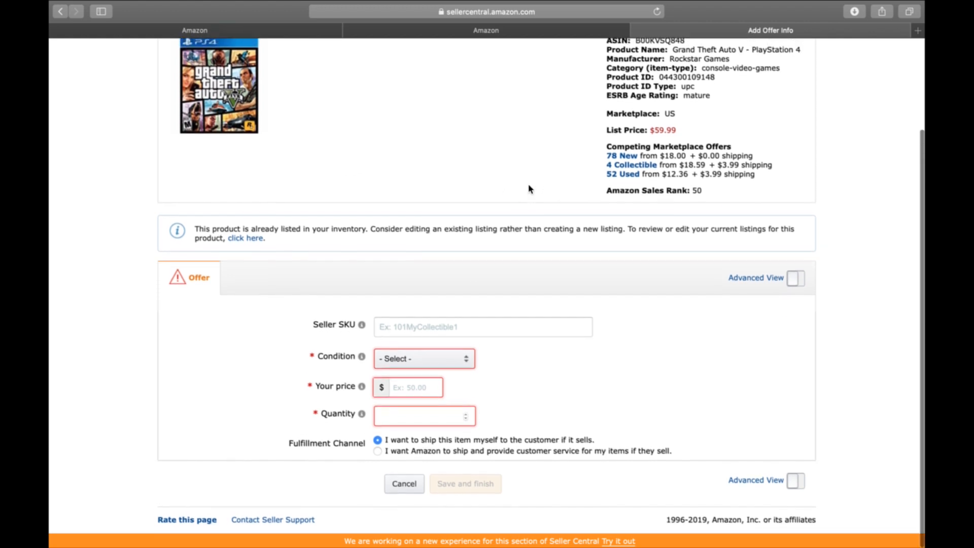
click(448, 332)
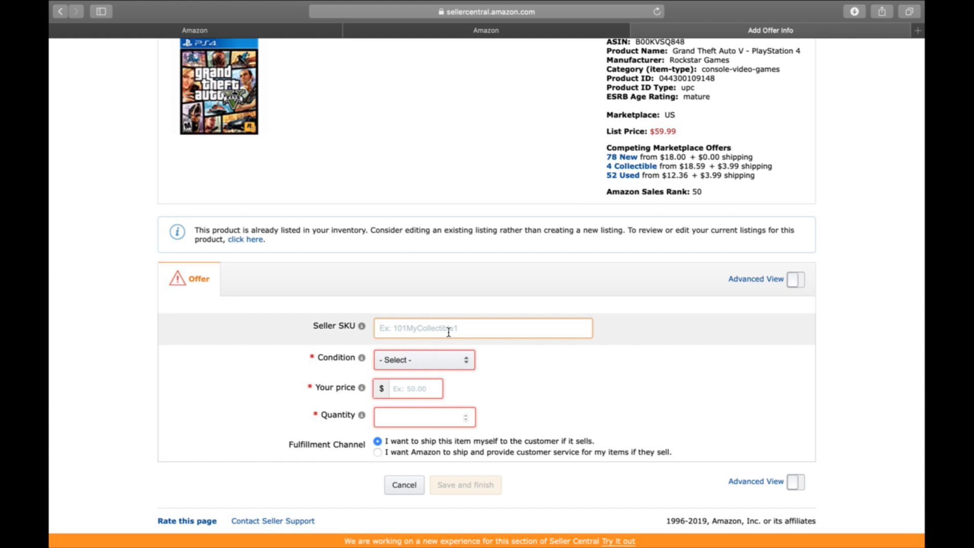
text(A102)
Set the condition to "Used - Very Good" and match the lowest used price of $12.36.
click(431, 366)
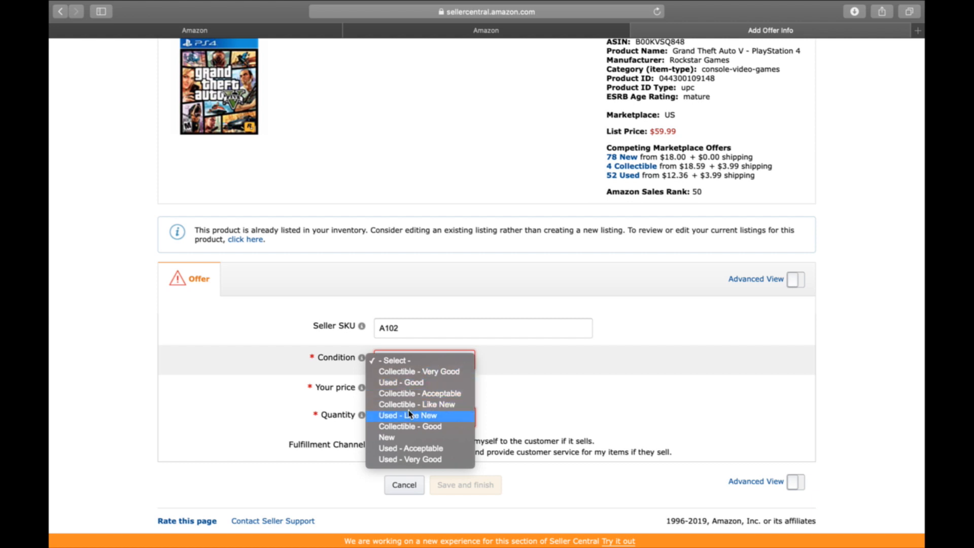
click(408, 460)
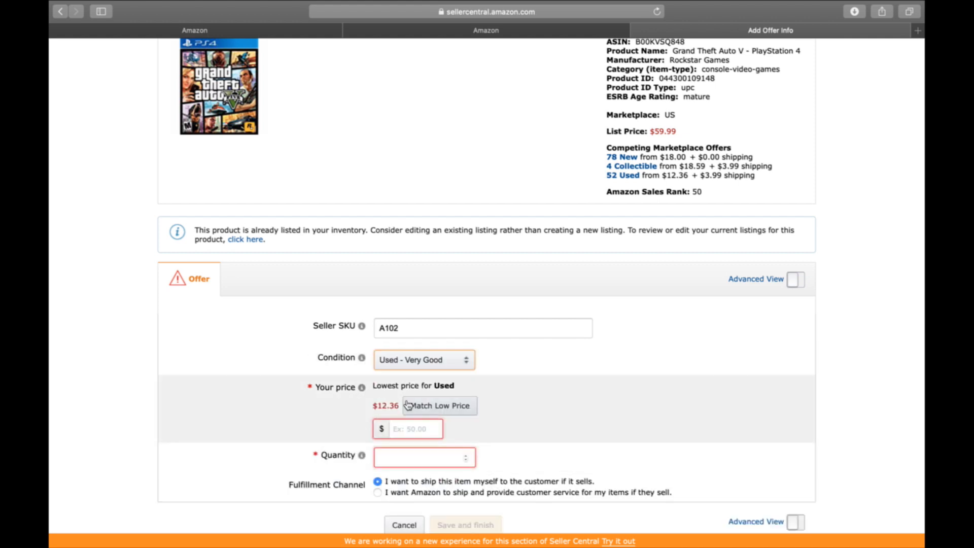
scroll(521, 381, down, 2)
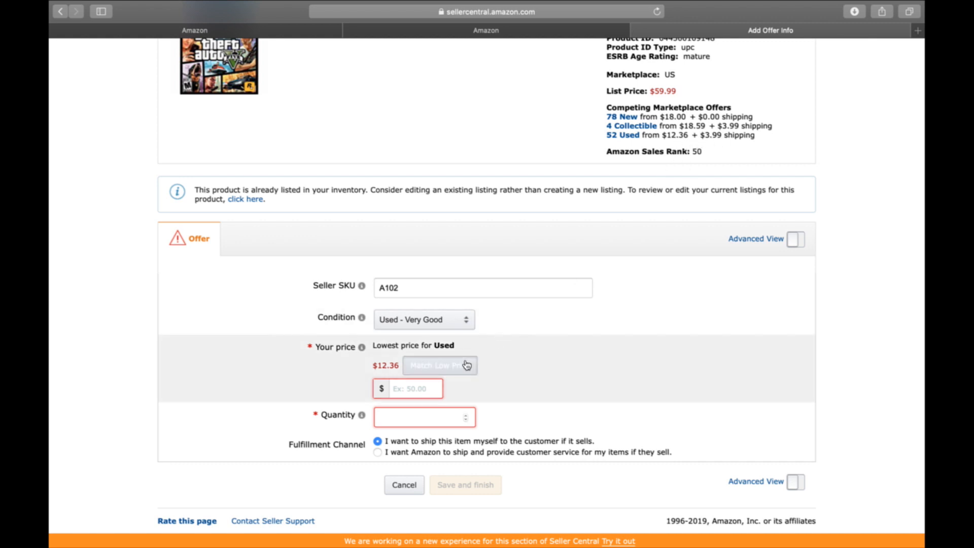
click(460, 366)
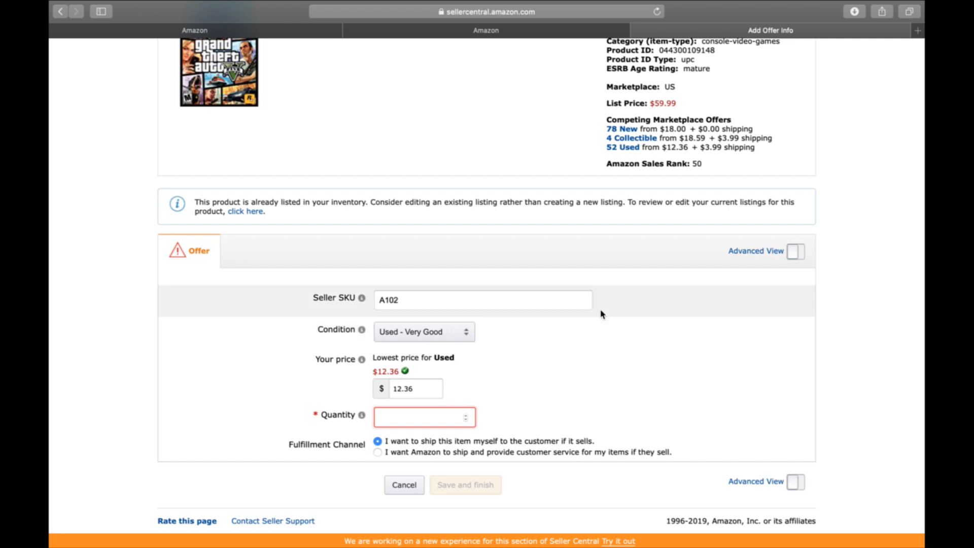
Set the quantity to 2 and choose to have Amazon ship and provide customer service for the item.
click(403, 418)
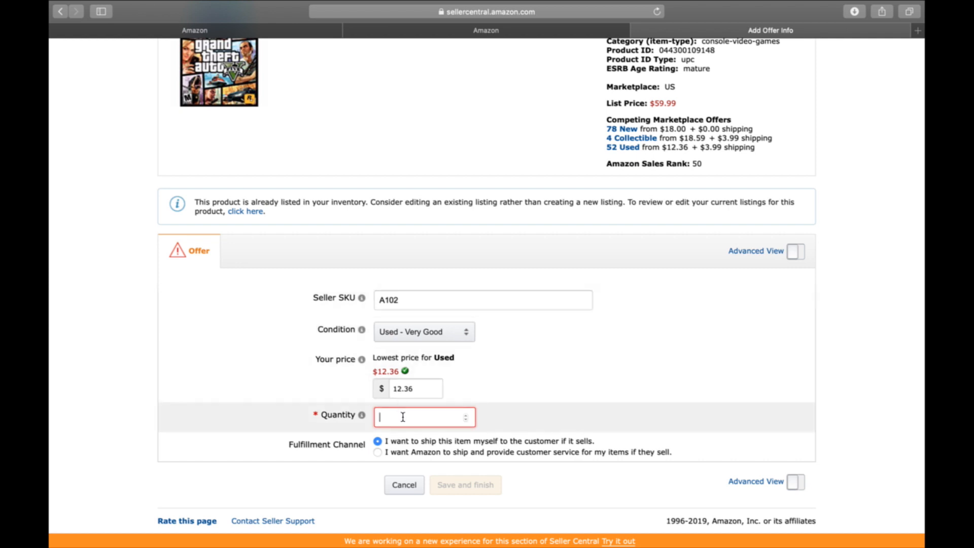
text(2)
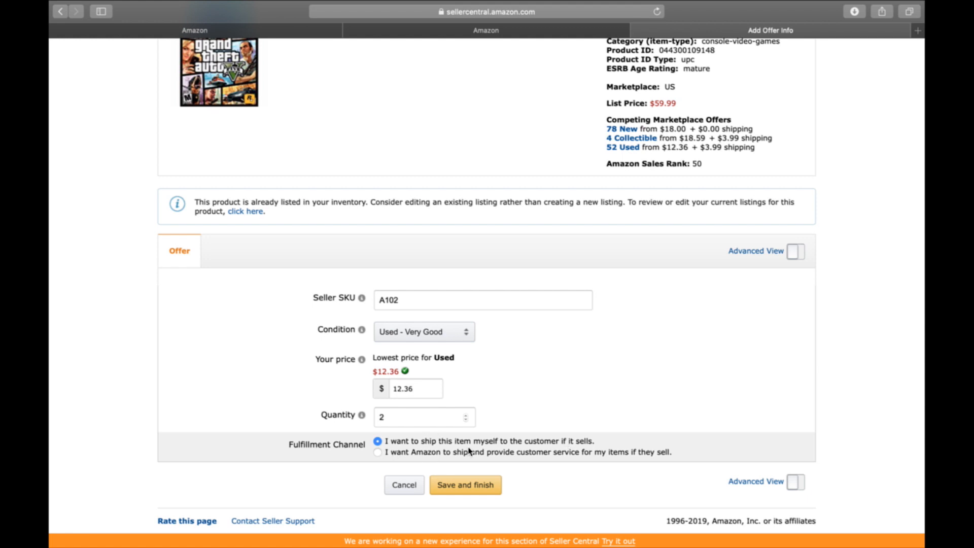
click(377, 452)
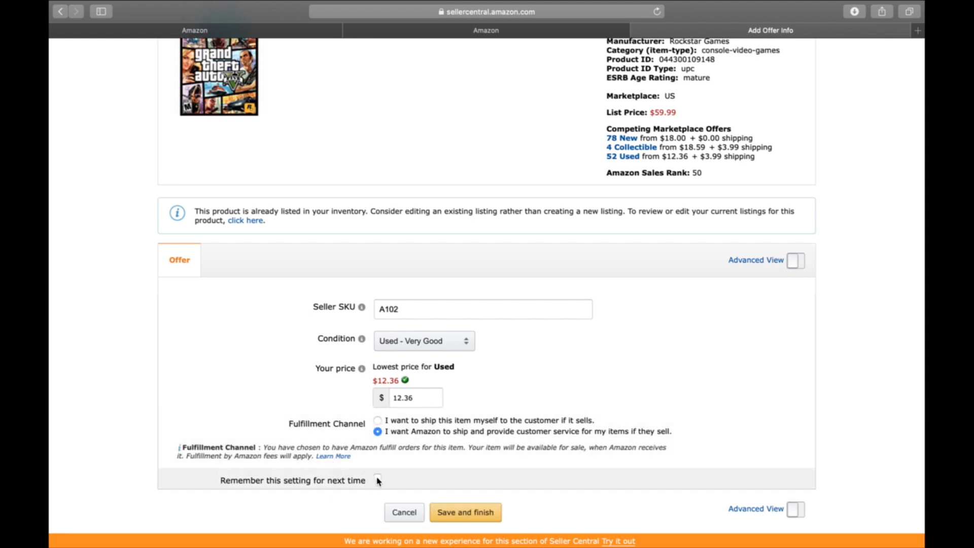
Change the fulfillment channel to shipping the item yourself to the customer if it sells.
click(378, 421)
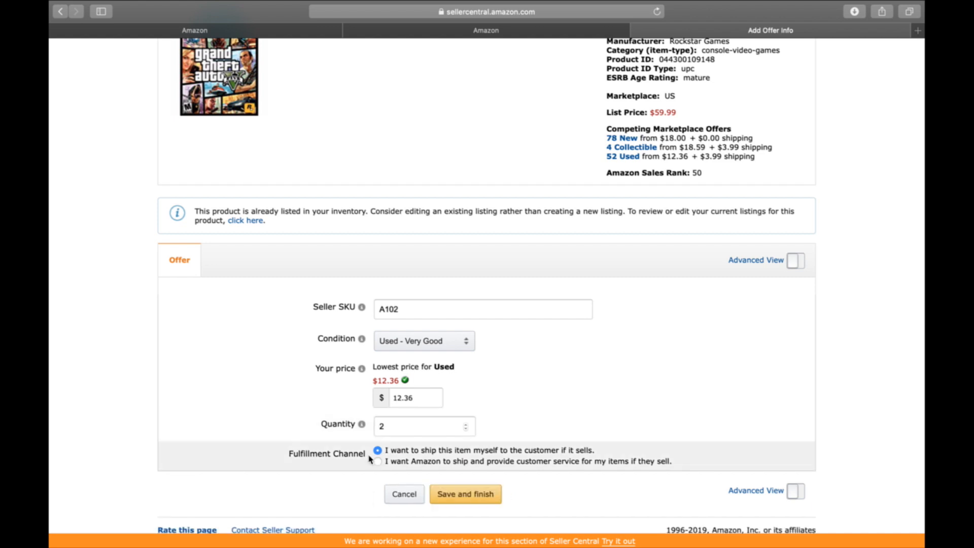
scroll(369, 458, down, 1)
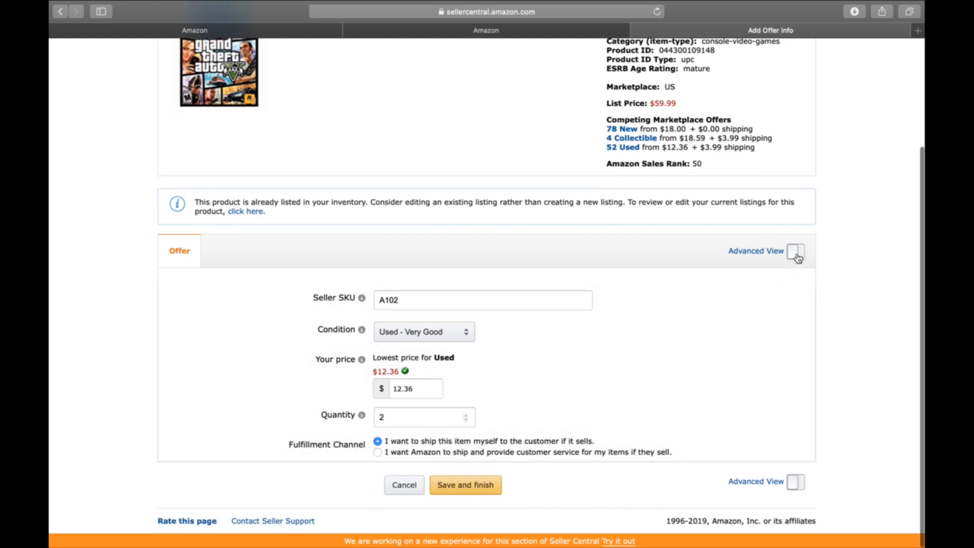
Show the offer's advanced view and examine its additional fields, including start selling date, offer image, condition note, sale price, handling time and shipping template.
click(798, 255)
scroll(635, 337, down, 5)
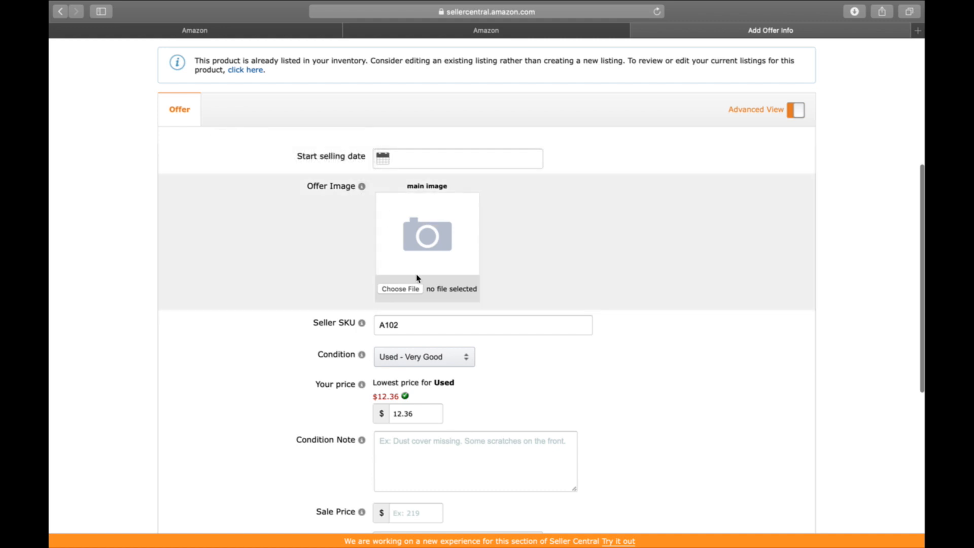
scroll(444, 249, up, 7)
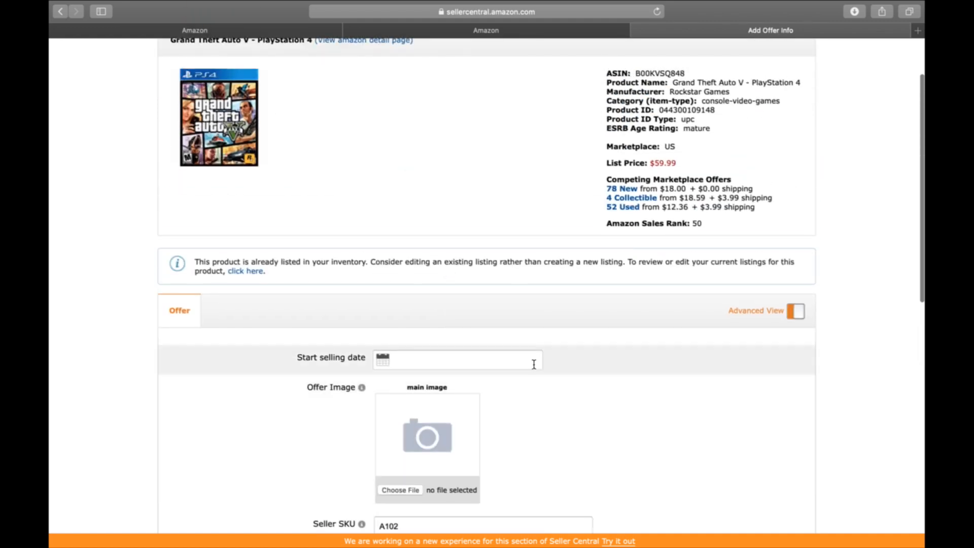
scroll(533, 363, down, 8)
scroll(534, 365, down, 4)
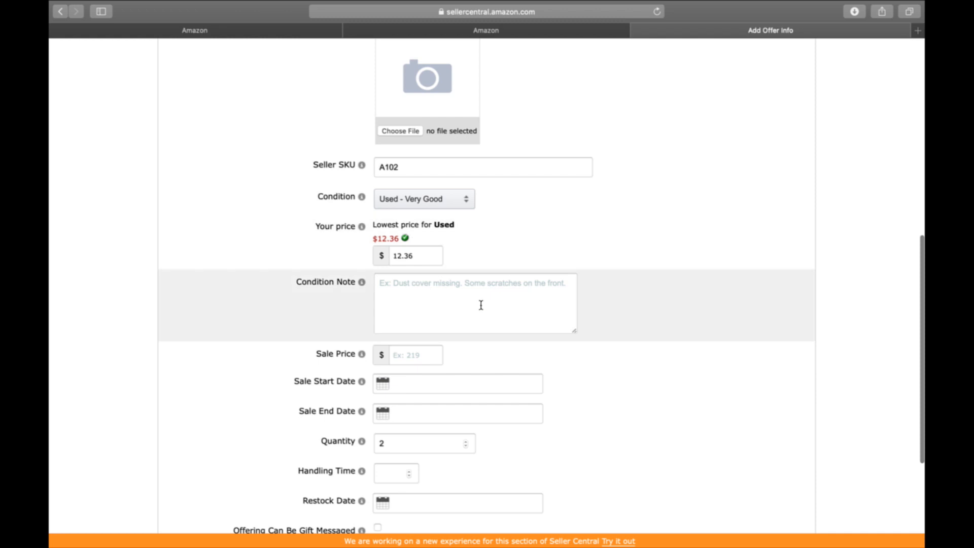
scroll(481, 304, down, 3)
click(406, 206)
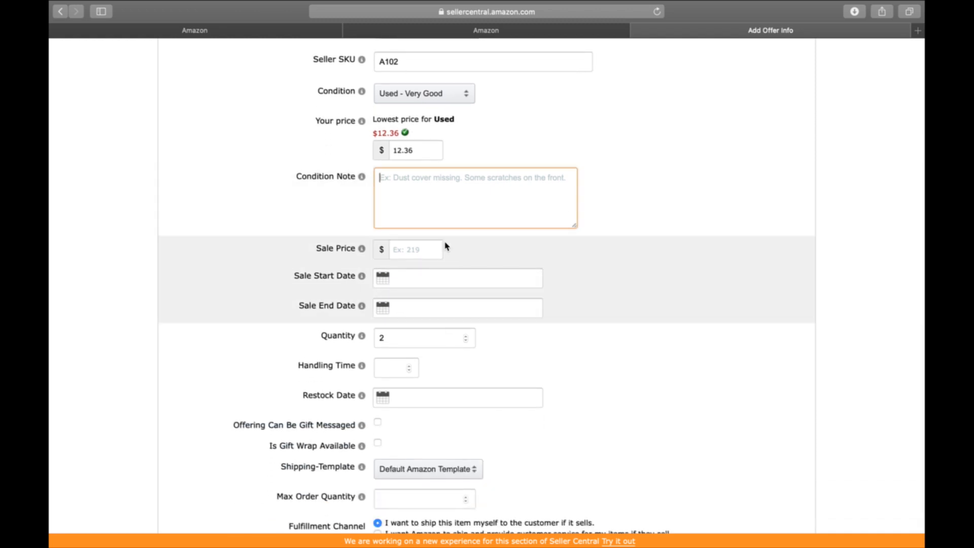
scroll(445, 246, down, 2)
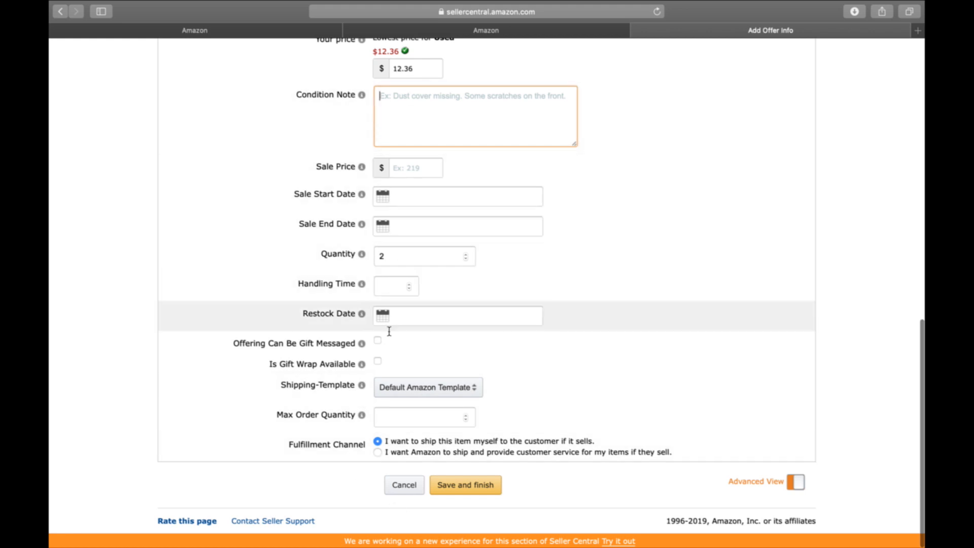
scroll(422, 241, up, 10)
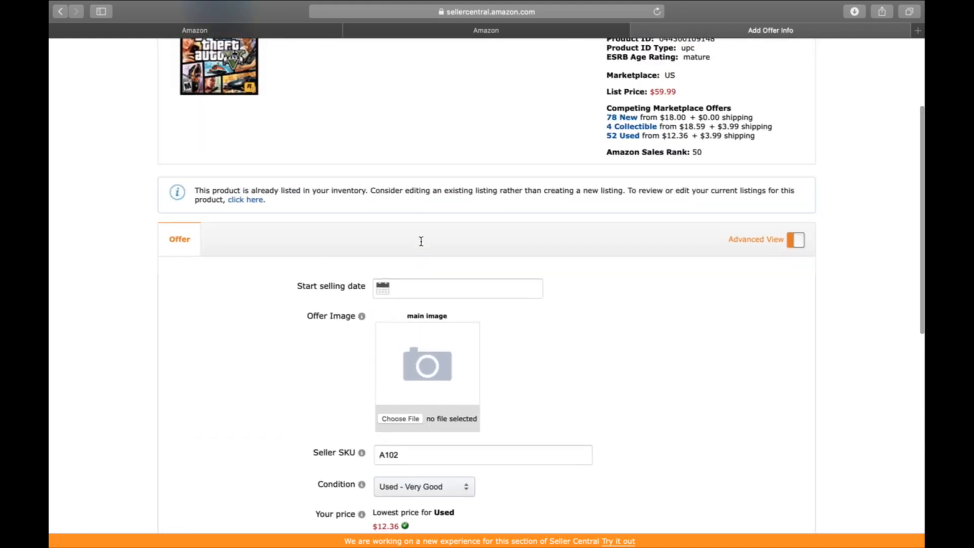
scroll(599, 370, down, 10)
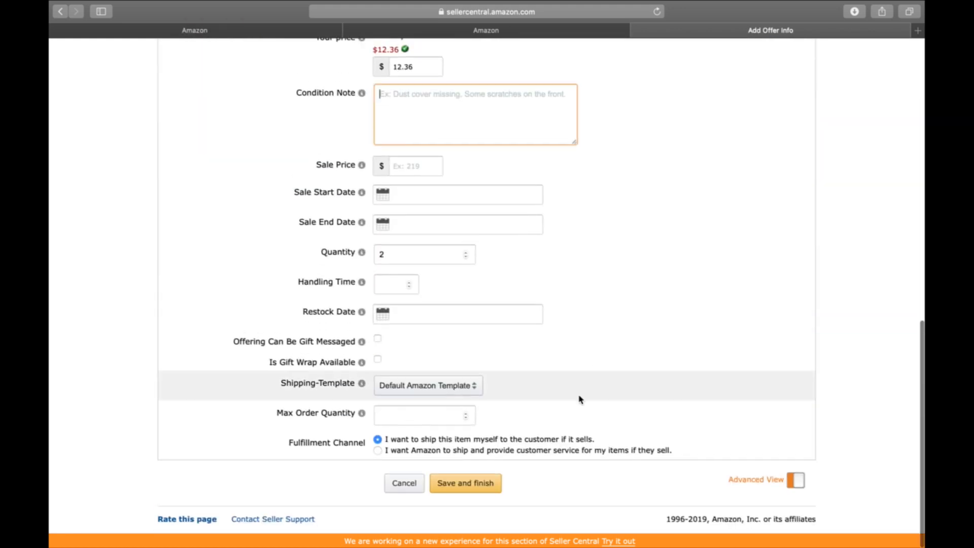
scroll(483, 441, up, 12)
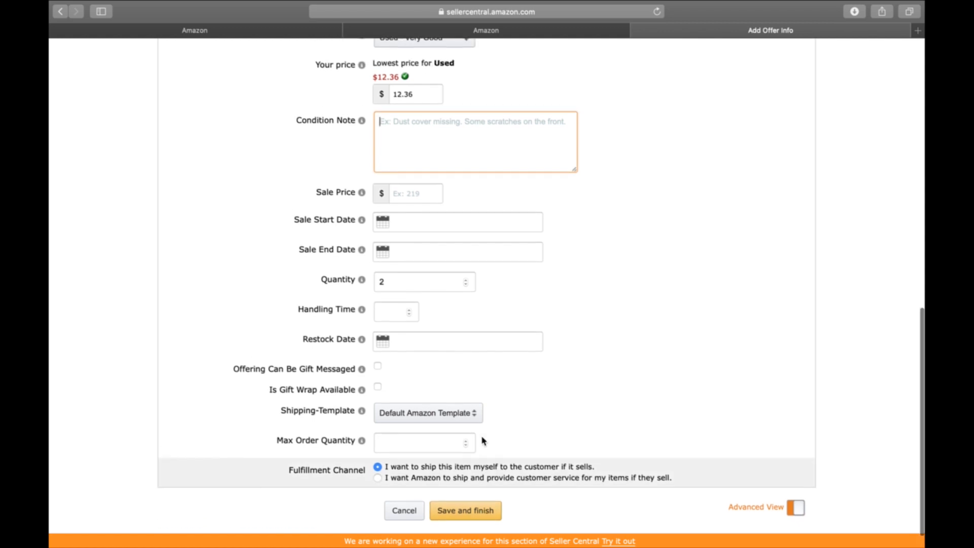
Return the offer form to its basic view and look over the product and offer details.
click(795, 388)
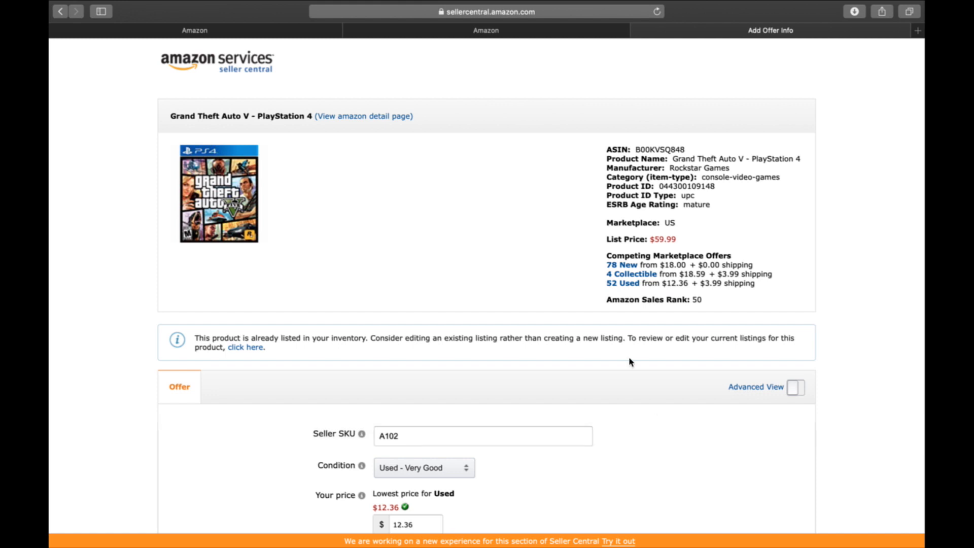
scroll(520, 313, down, 5)
scroll(519, 314, up, 4)
scroll(520, 314, up, 2)
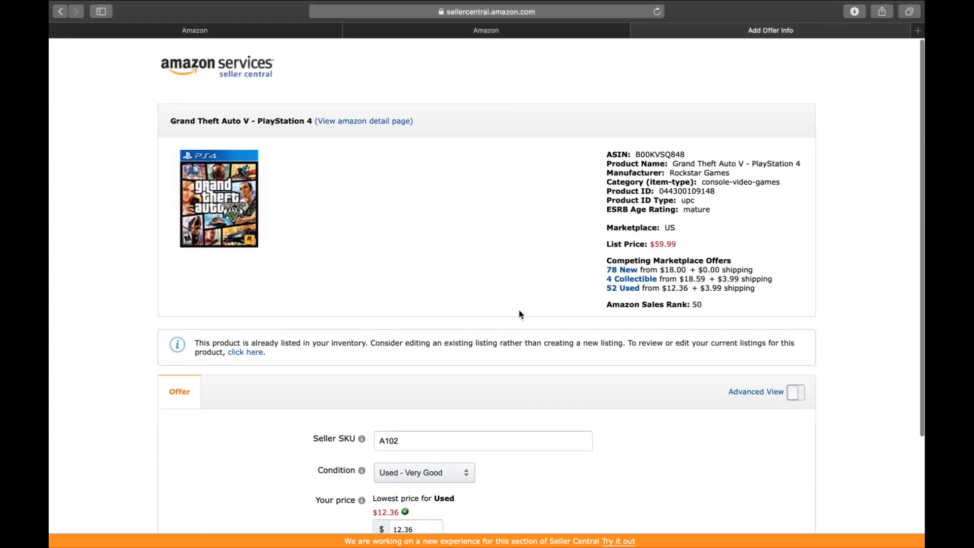